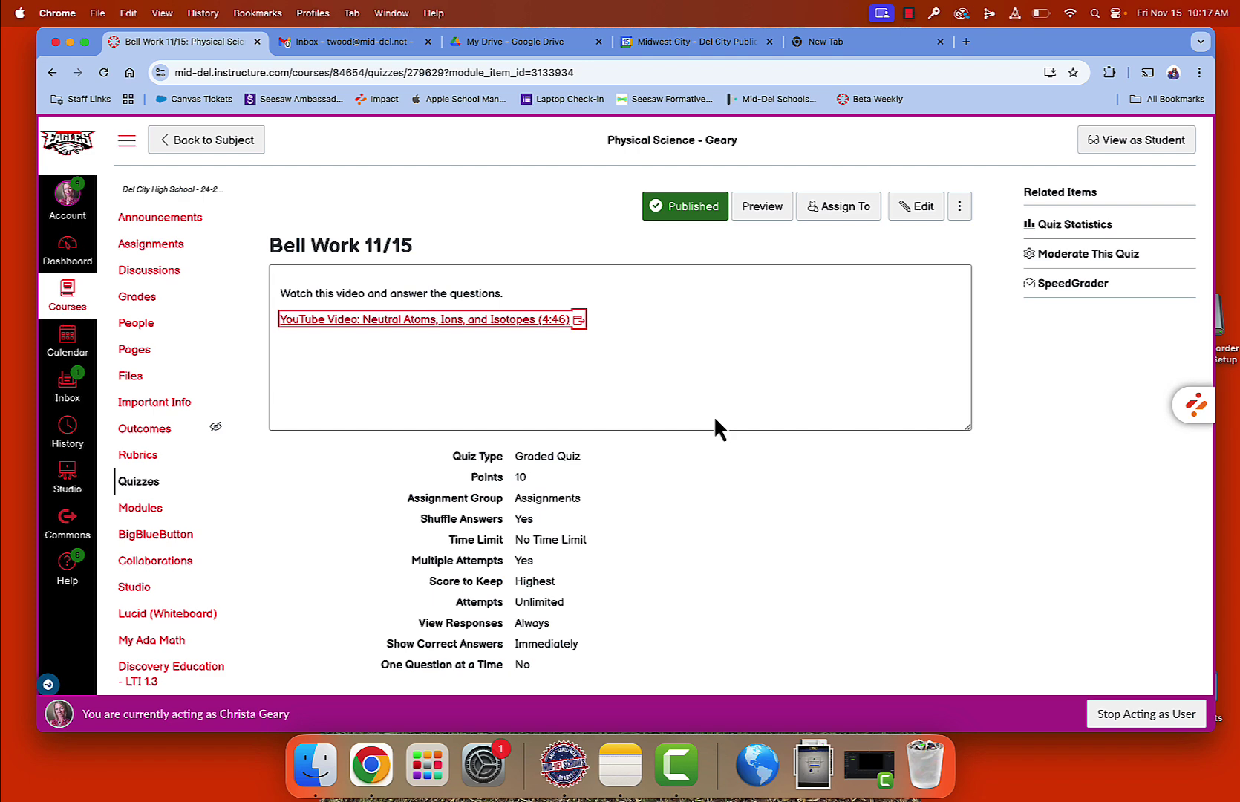
Load the DisplayNote join page in the new tab and enter the session ID
left_click(834, 44)
type("displaynote.com/join")
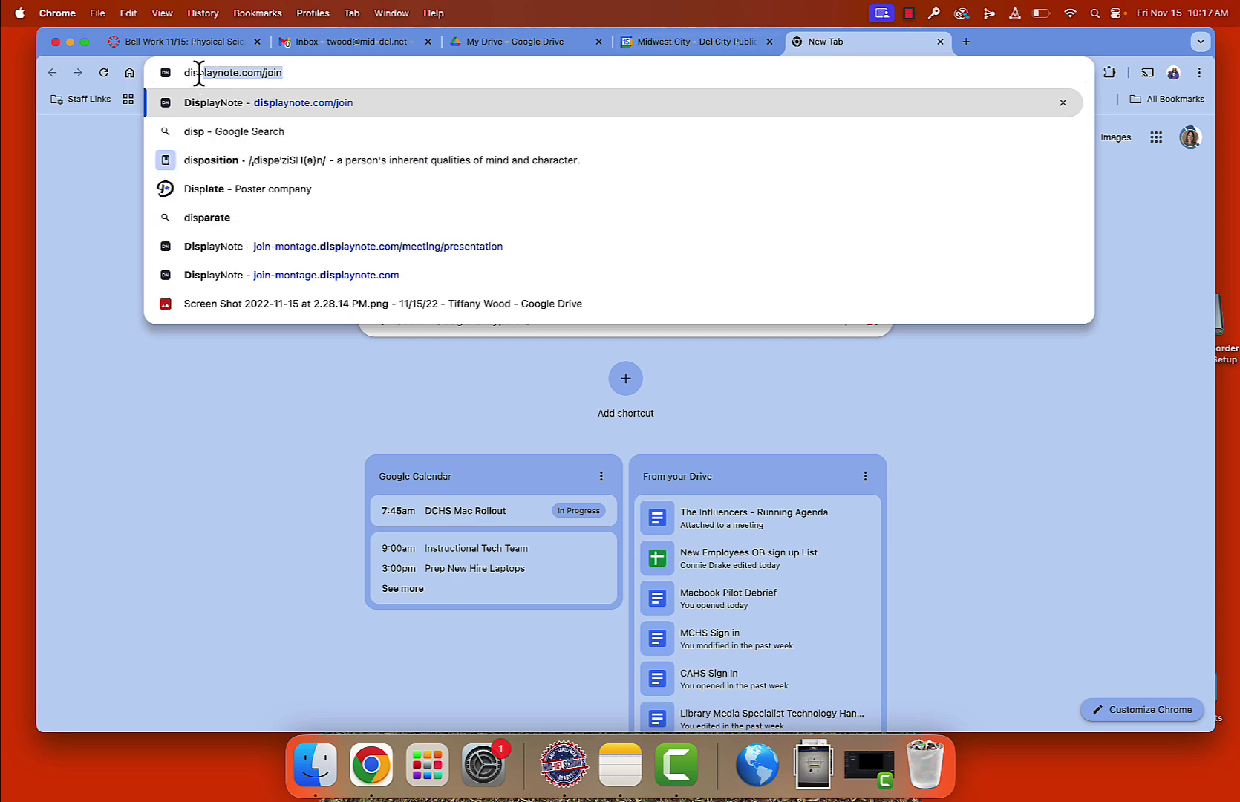
key("Return")
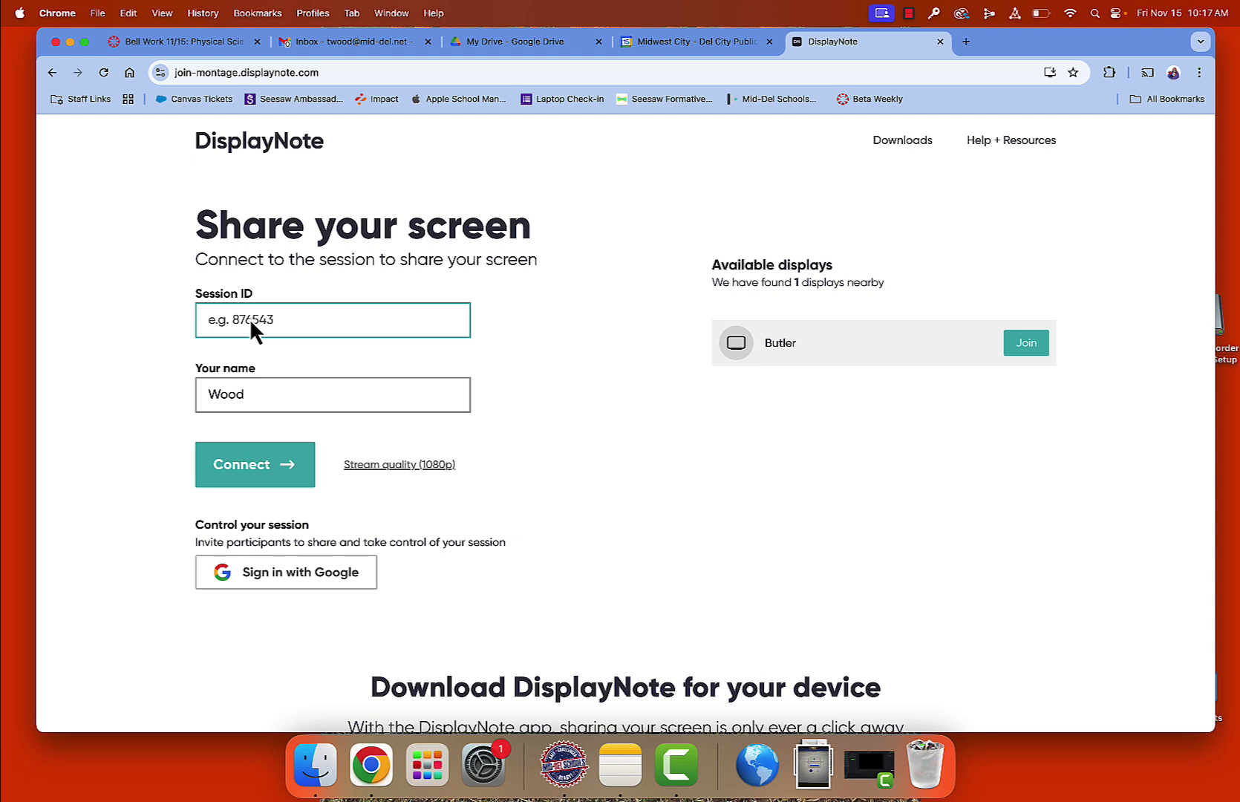
type("762090")
Connect to the DisplayNote session and share the Bell Work 11/15 quiz tab with tab audio
left_click(247, 475)
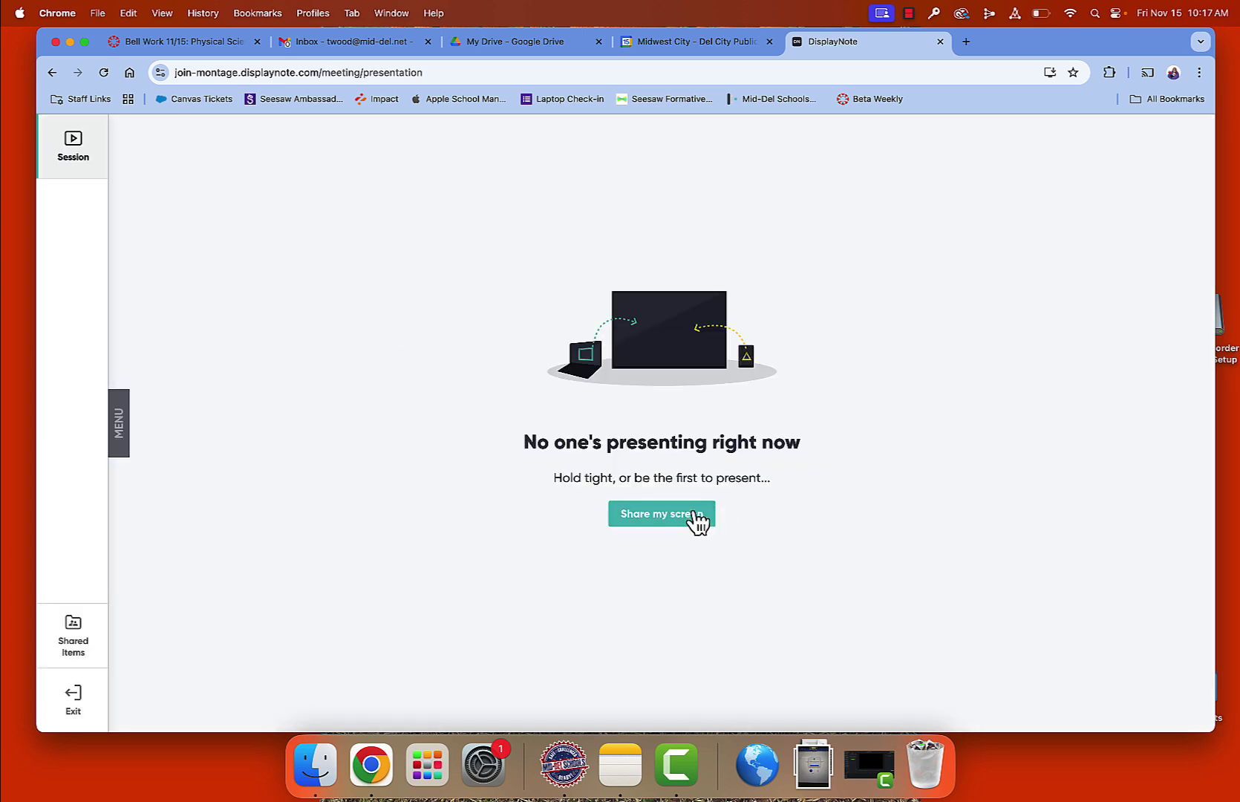
left_click(678, 523)
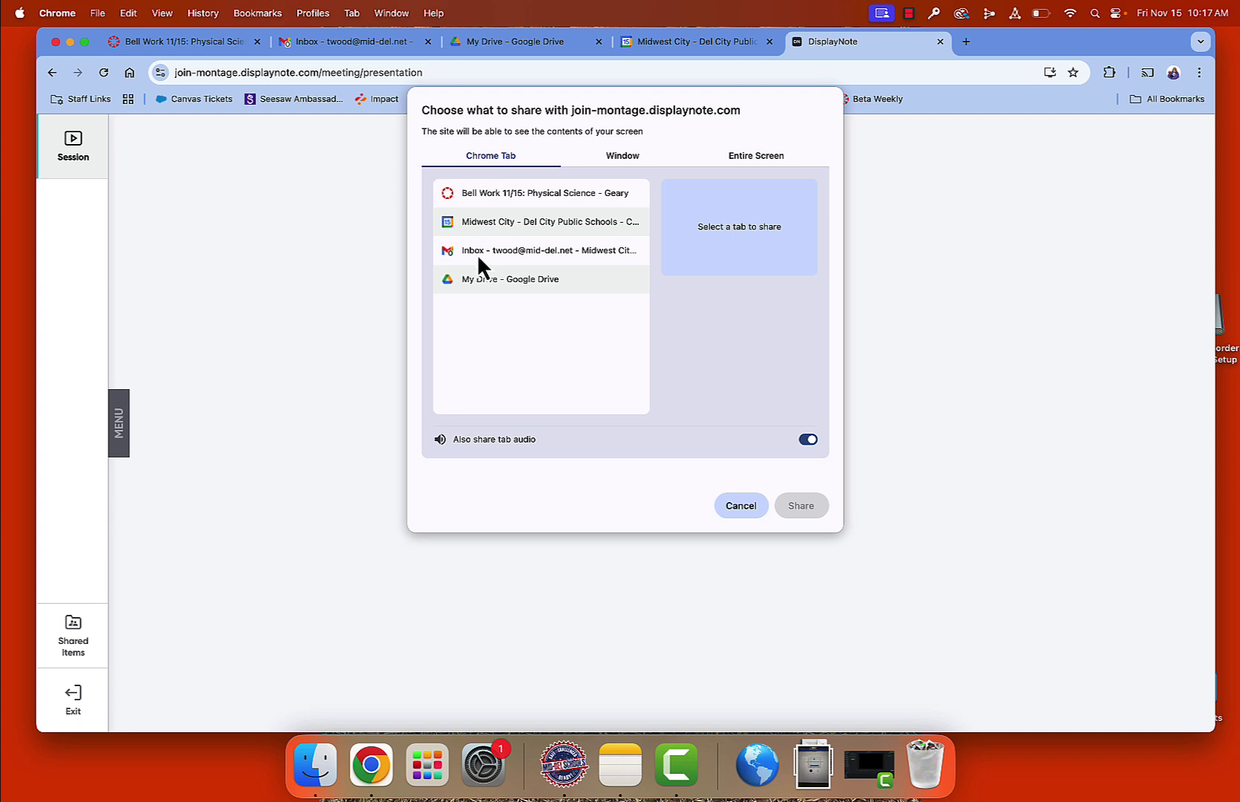
left_click(613, 154)
left_click(537, 223)
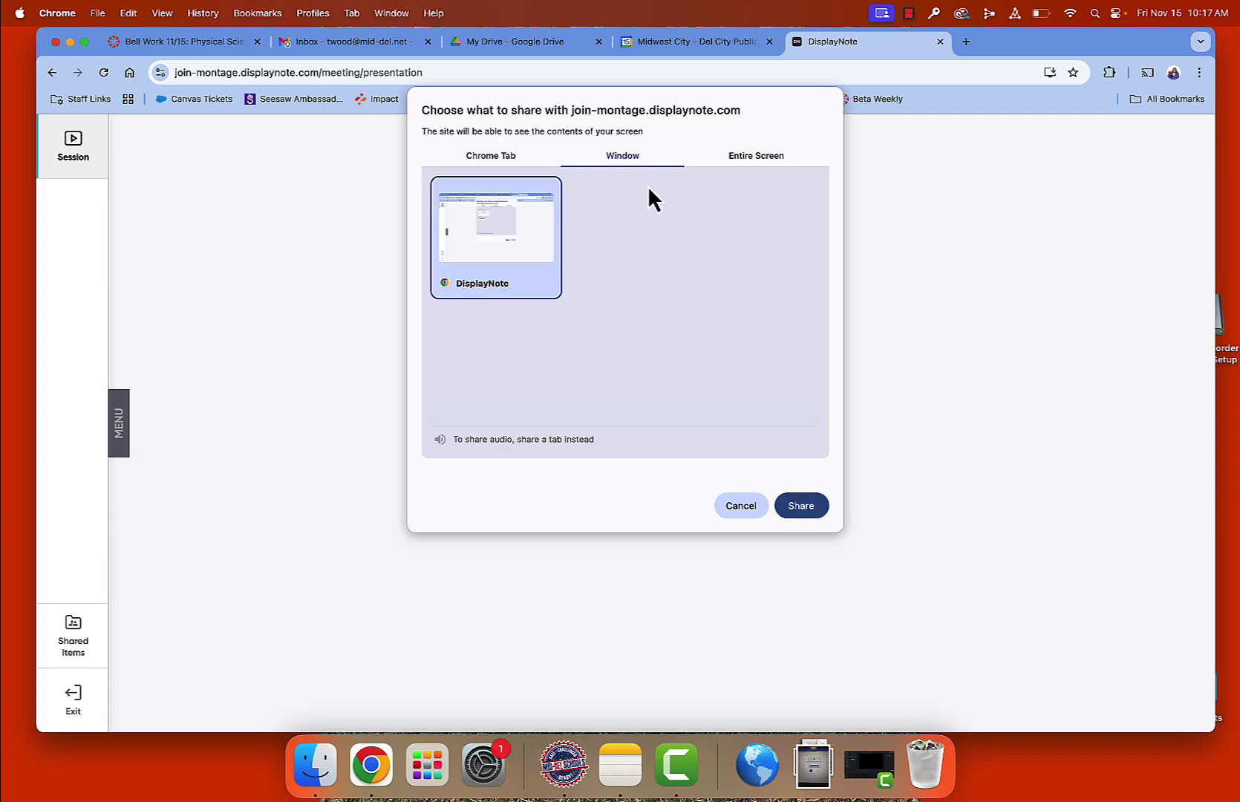
left_click(747, 158)
left_click(516, 271)
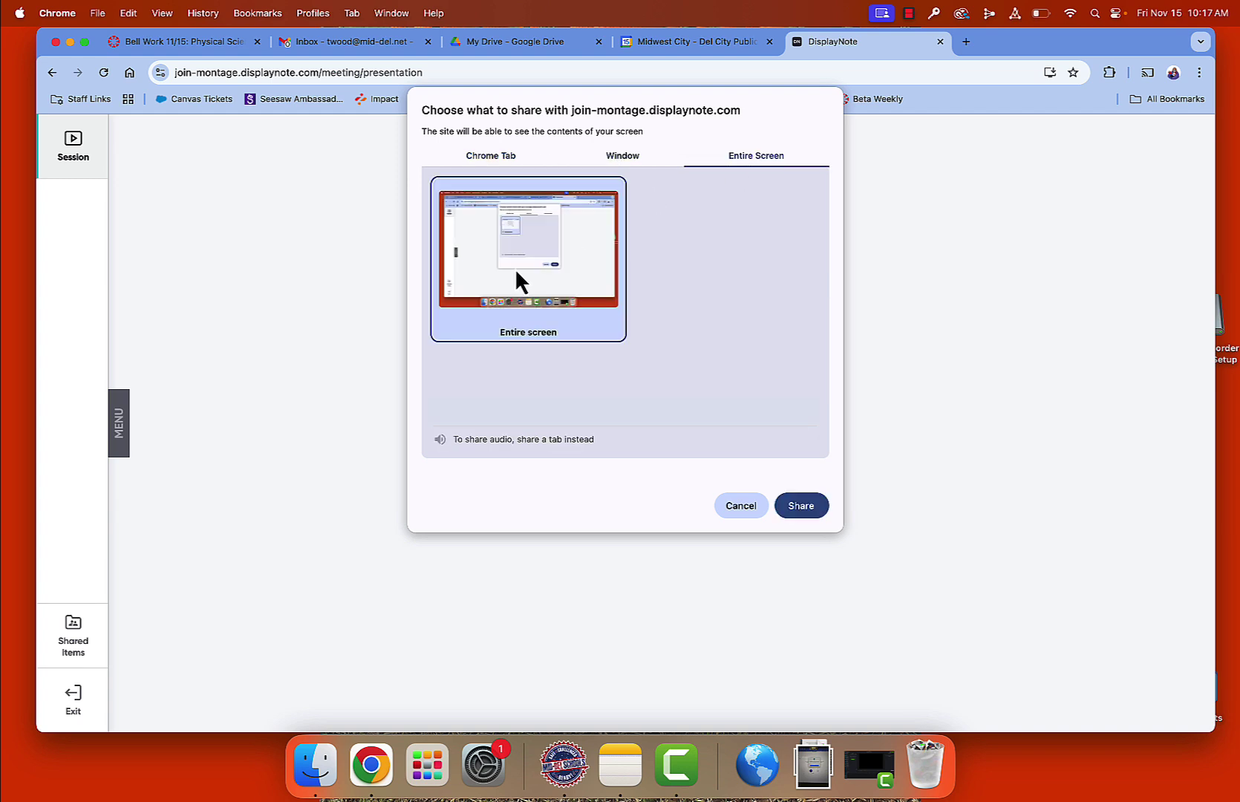
left_click(490, 153)
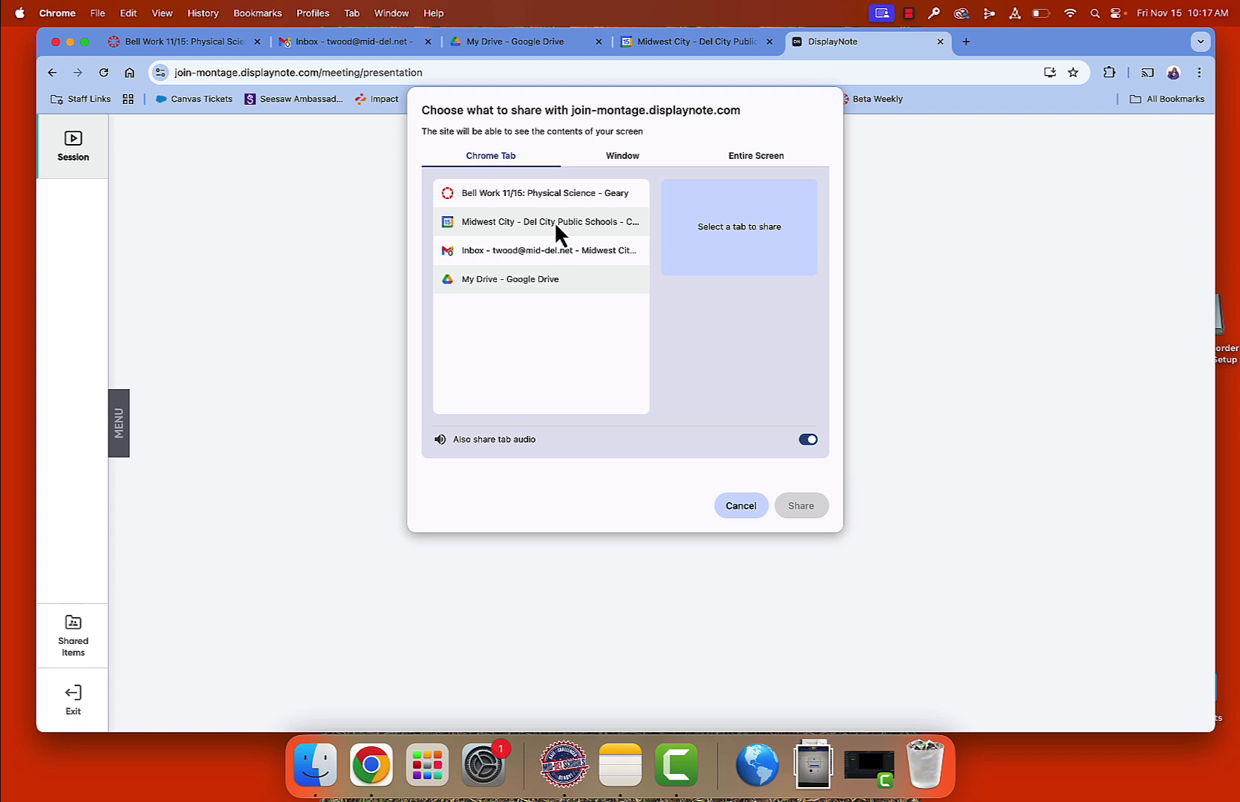
left_click(498, 195)
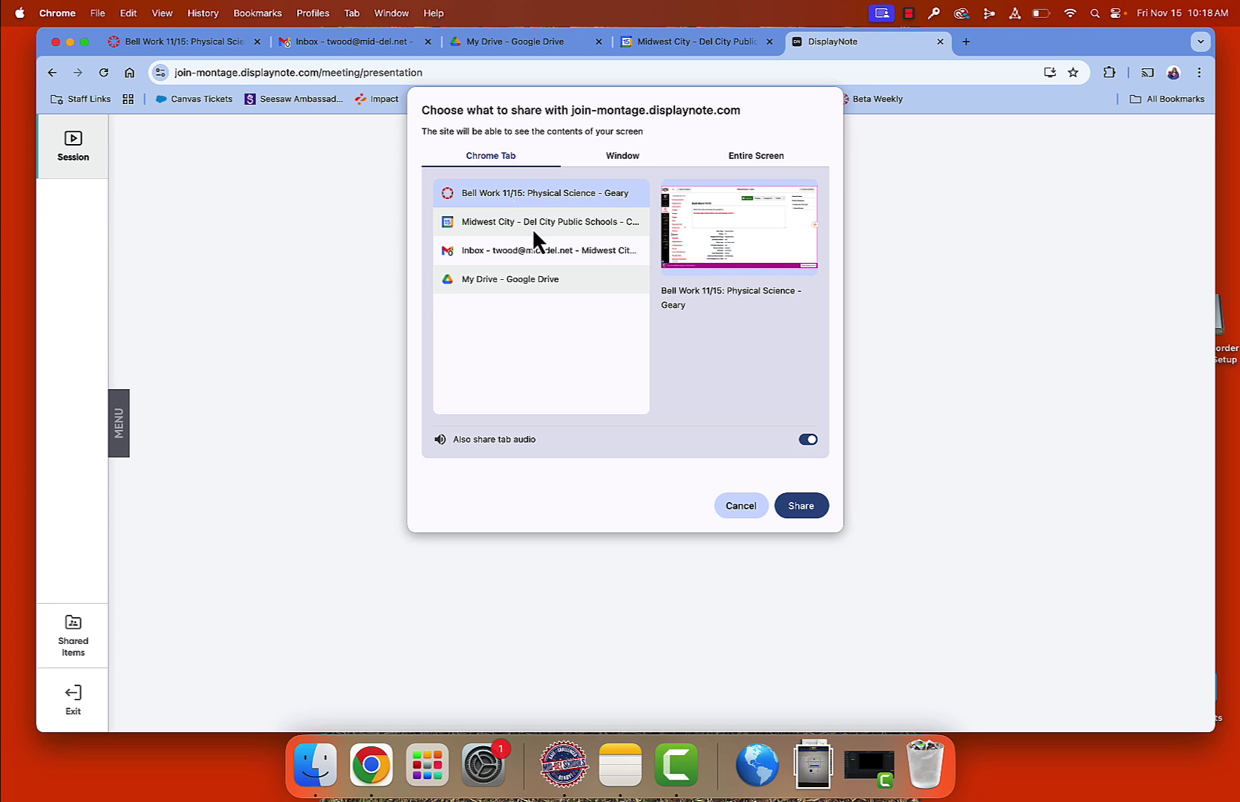
left_click(800, 505)
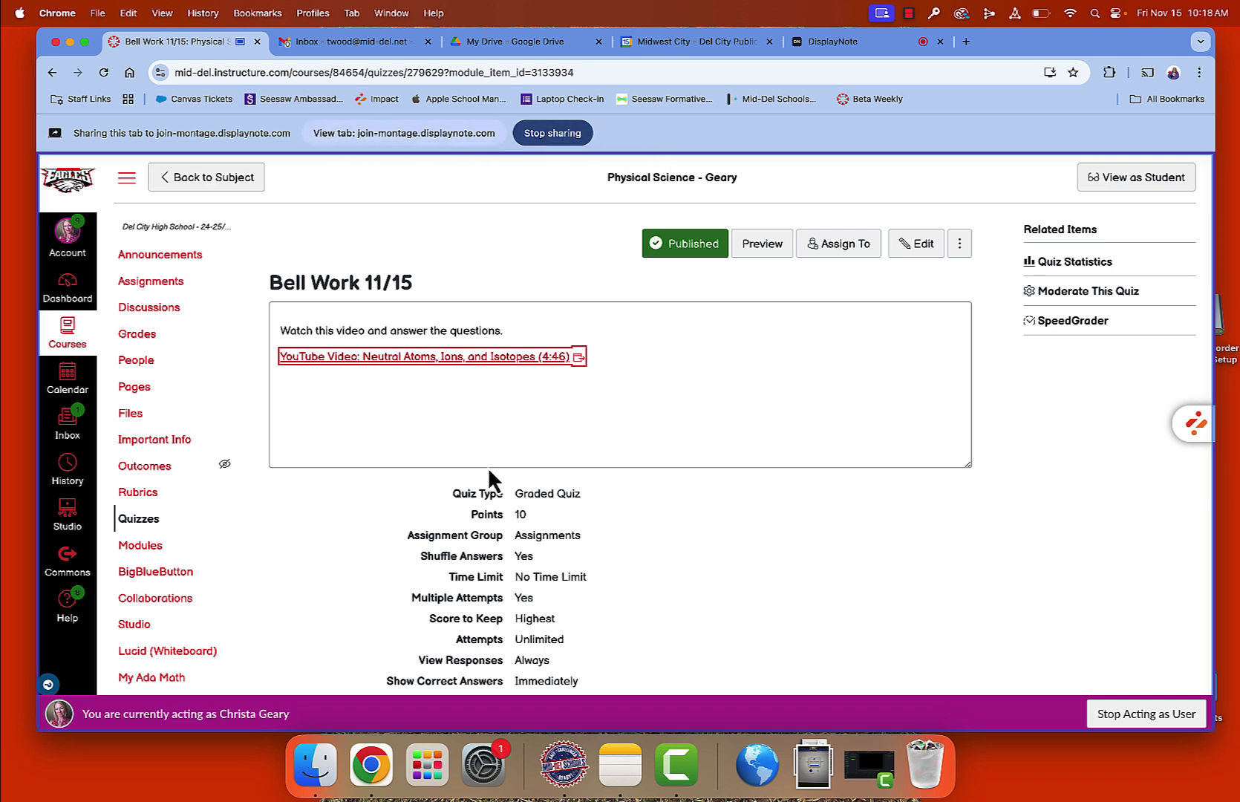
Open the quiz's Neutral Atoms, Ions, and Isotopes video, share its tab instead, and pause at 0:07
left_click(408, 363)
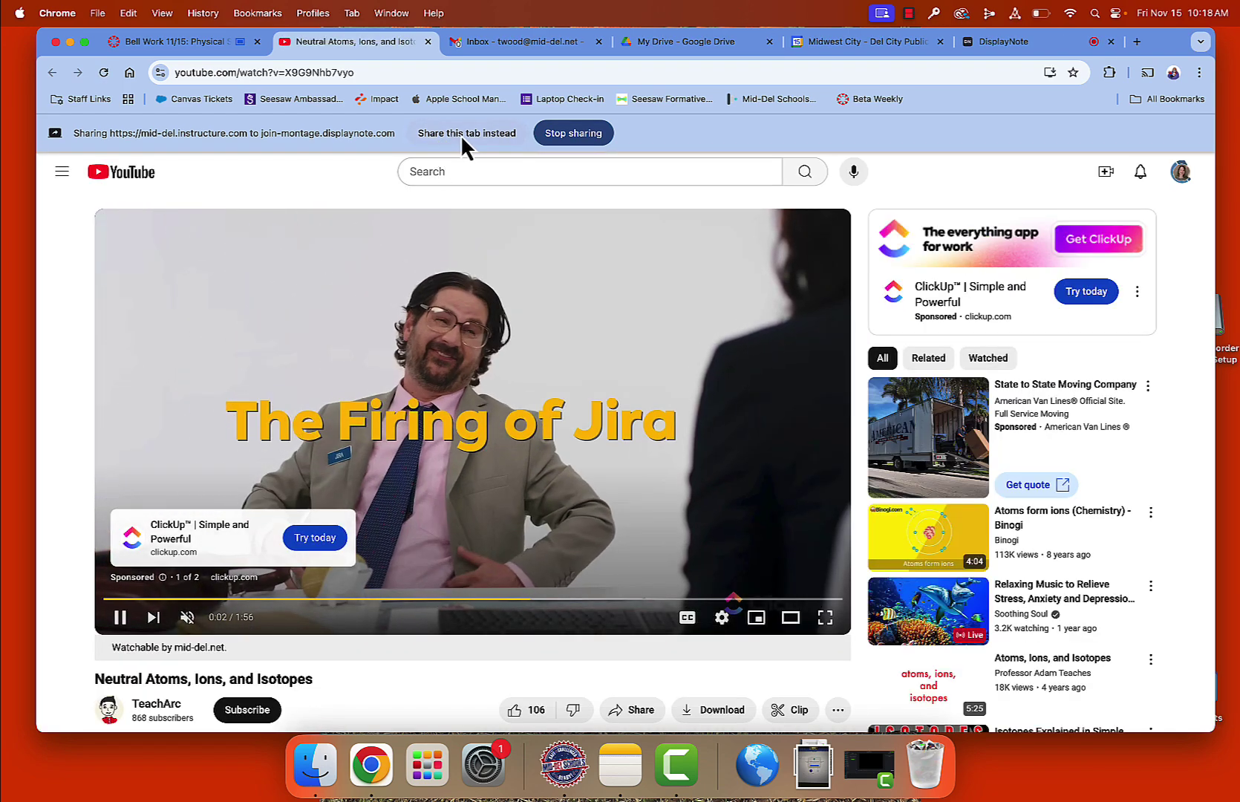
left_click(460, 135)
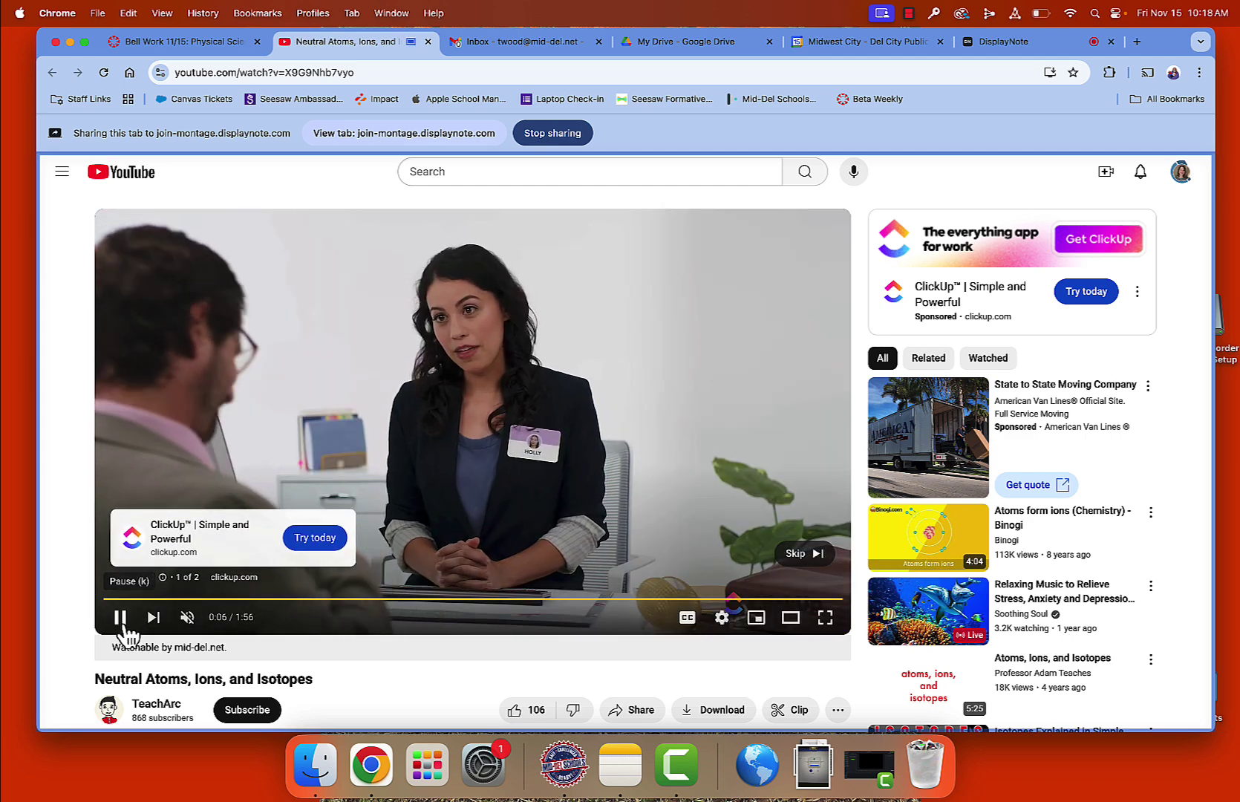
left_click(121, 623)
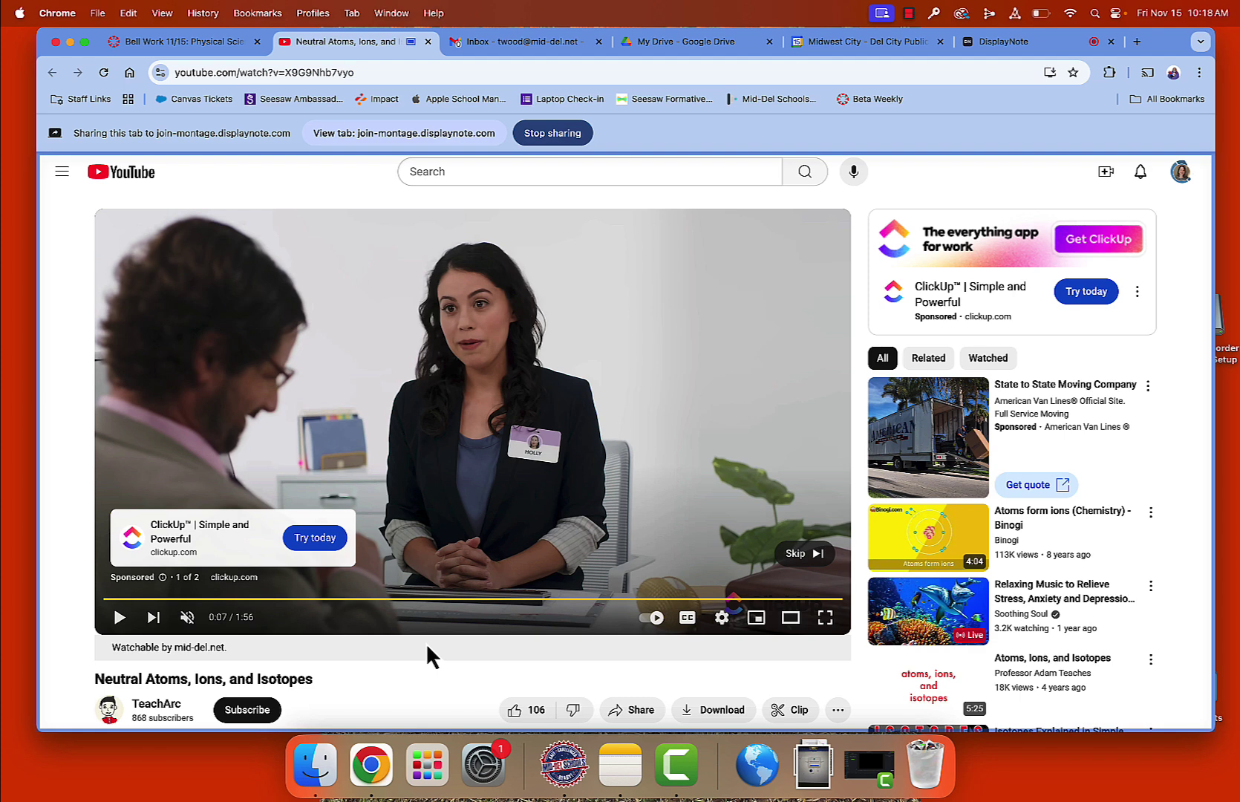
In Sound settings, route output to DisplayNote Audio after briefly trying MacBook Pro Speakers
left_click(484, 769)
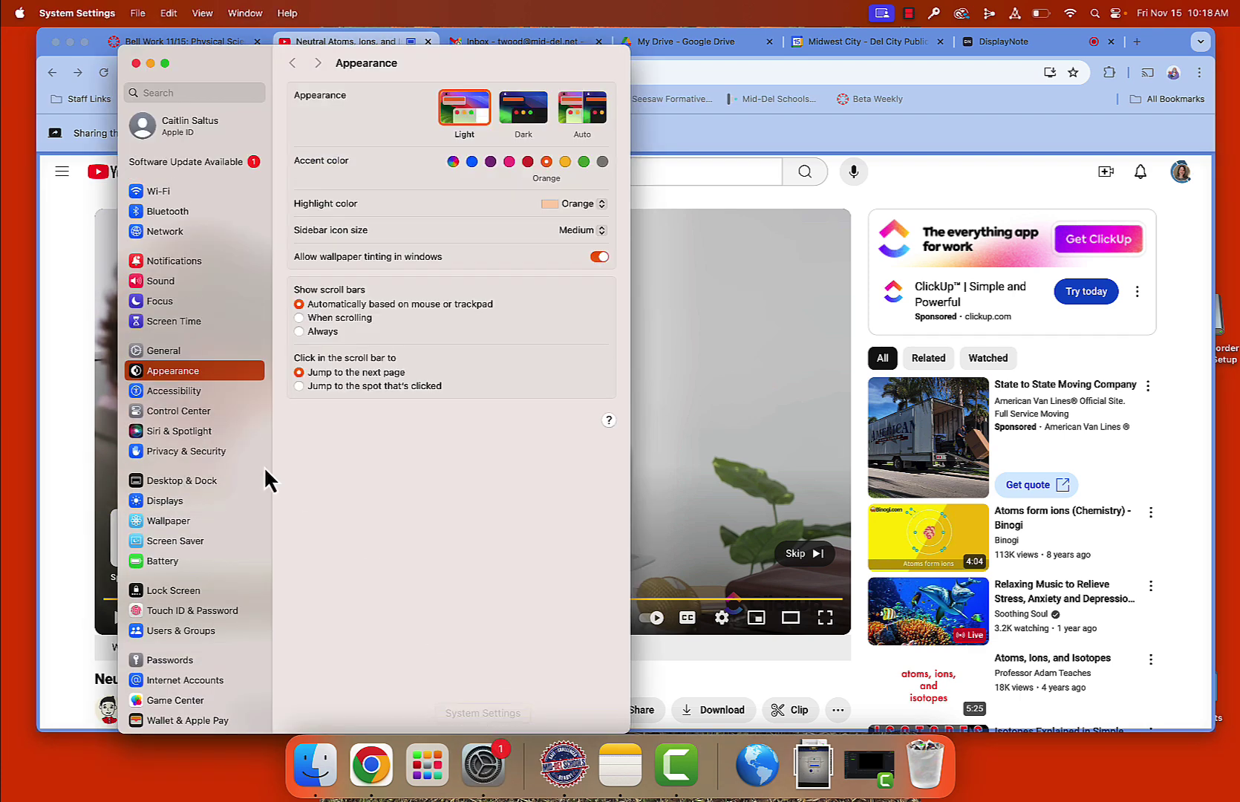
left_click(165, 281)
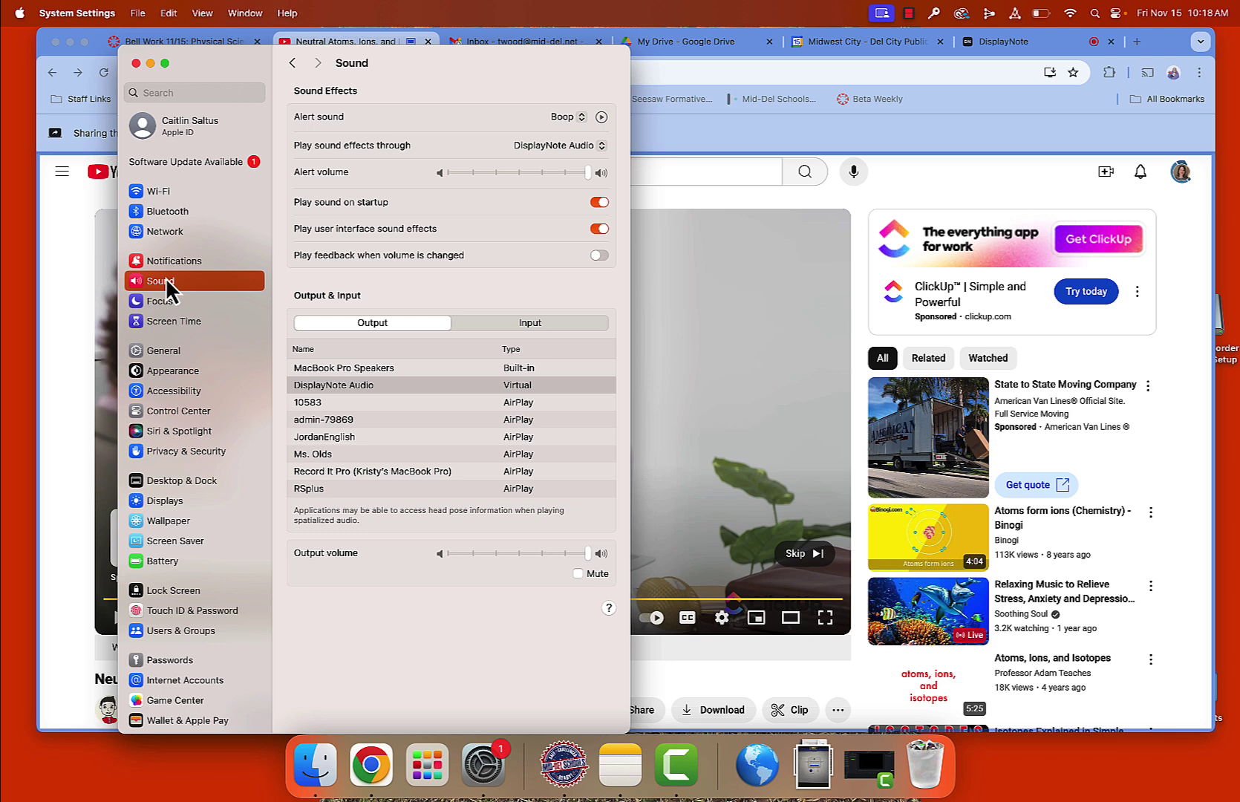
left_click(359, 383)
left_click(378, 367)
left_click(363, 384)
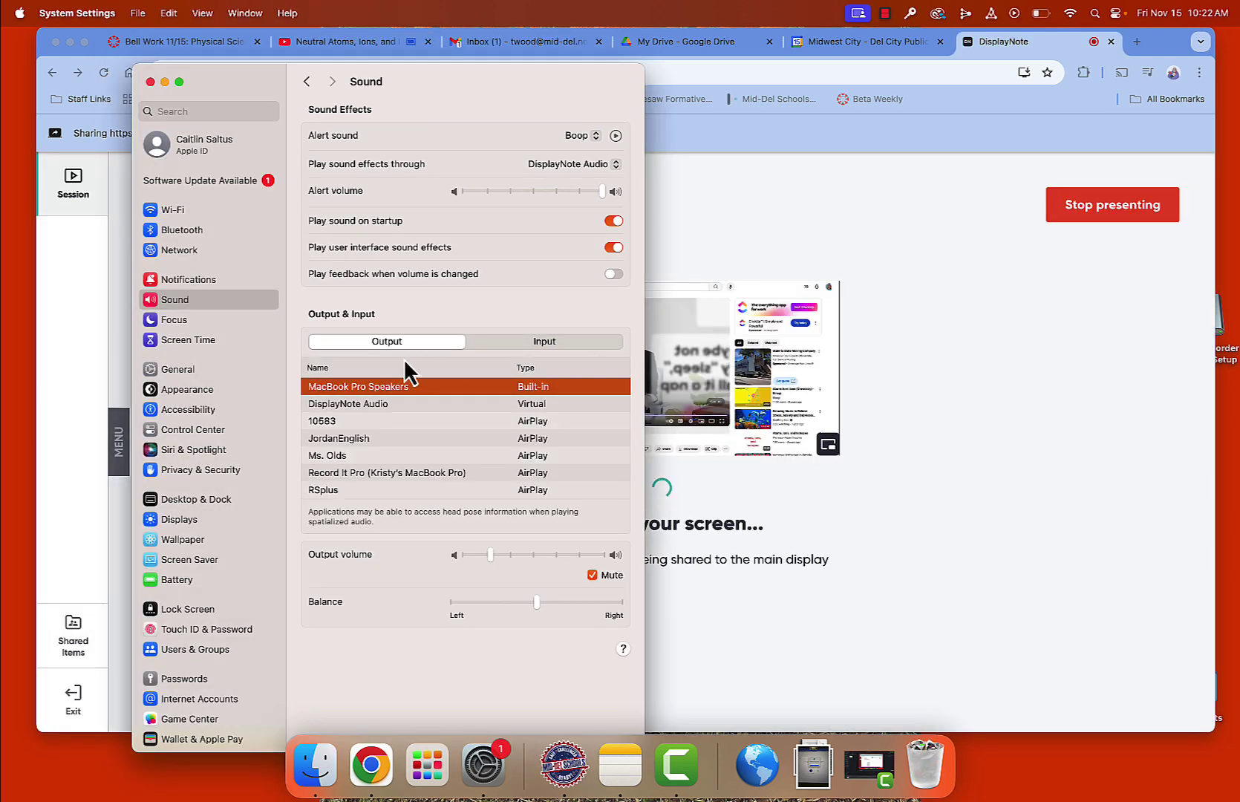
left_click(371, 403)
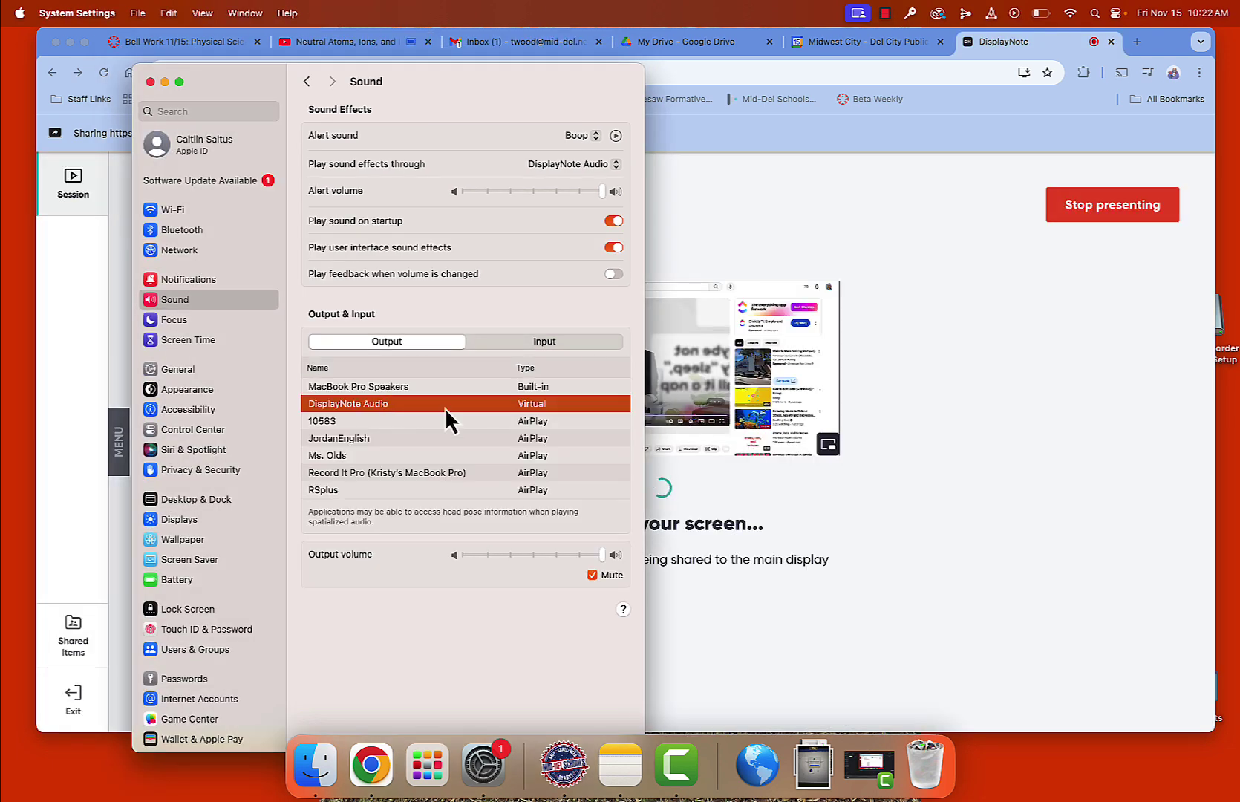
Toggle mute on MacBook Pro Speakers, reselect DisplayNote Audio, and close System Settings
left_click(375, 387)
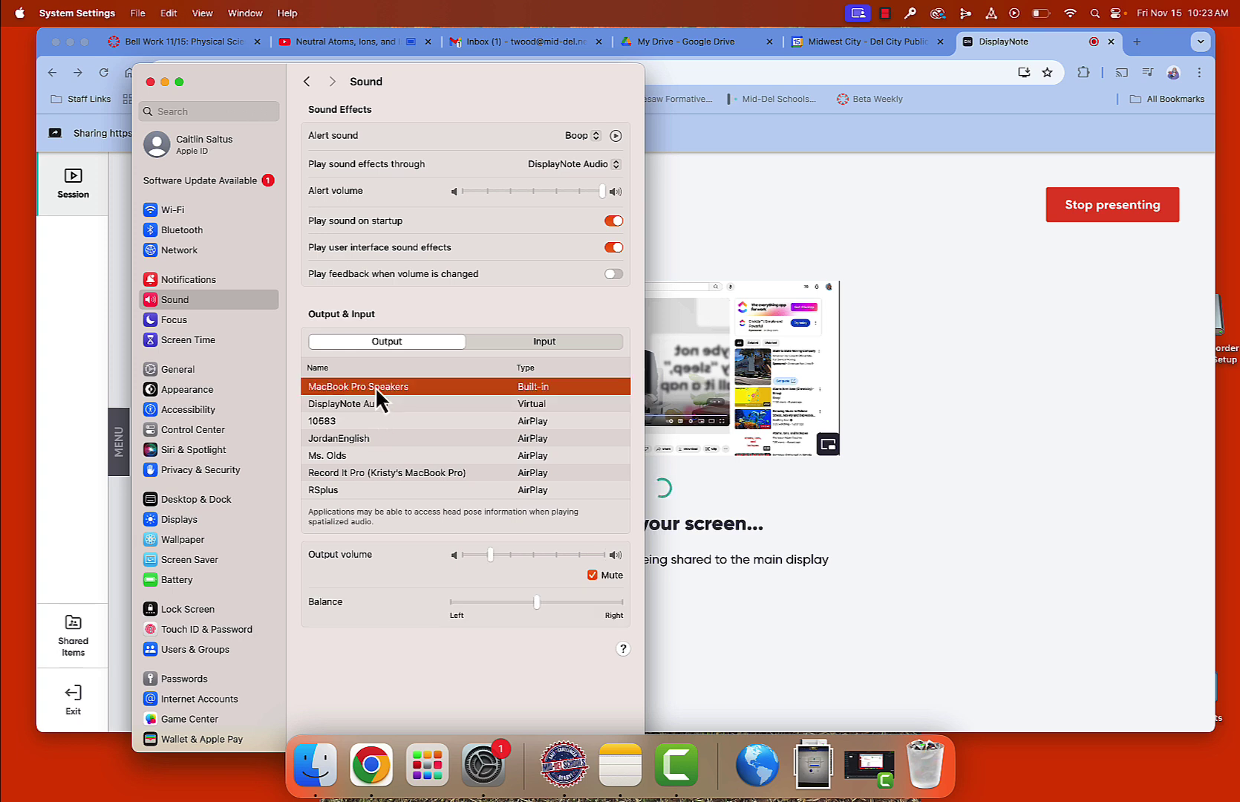
left_click(591, 575)
left_click(592, 575)
left_click(356, 404)
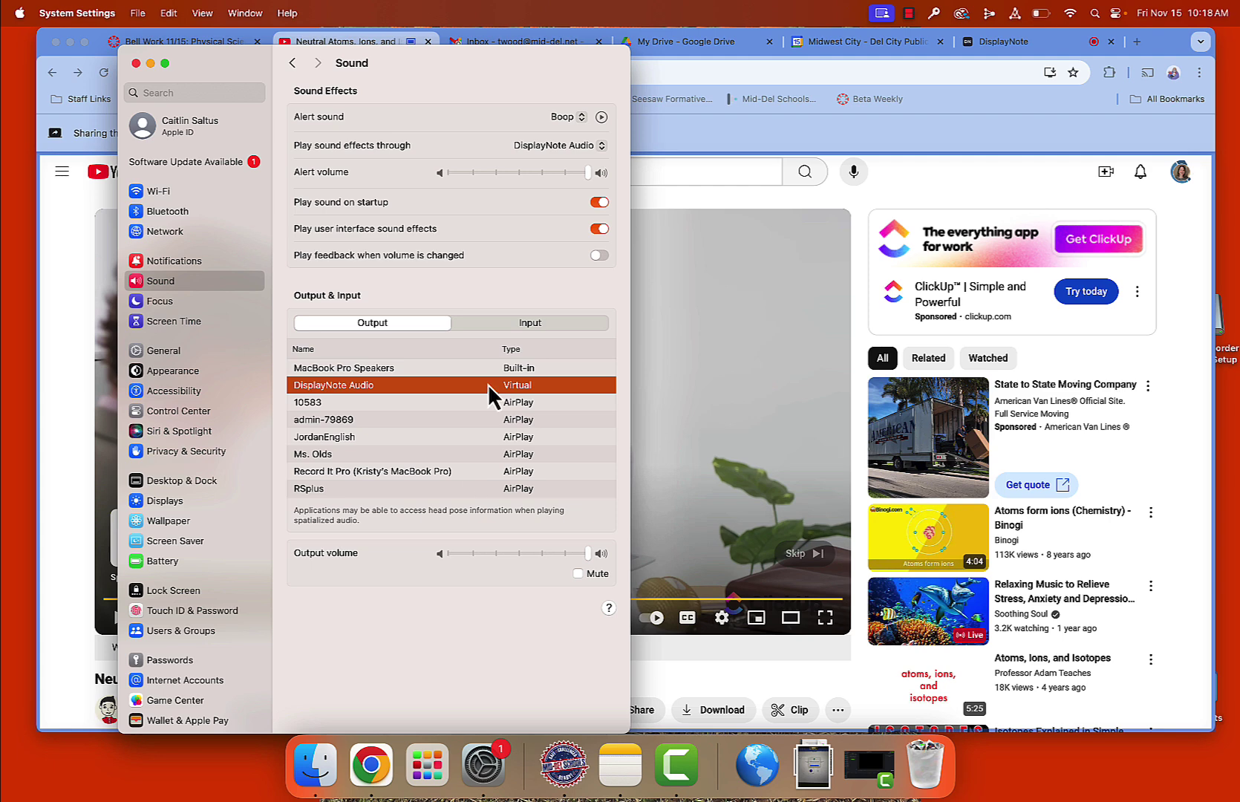
left_click(136, 63)
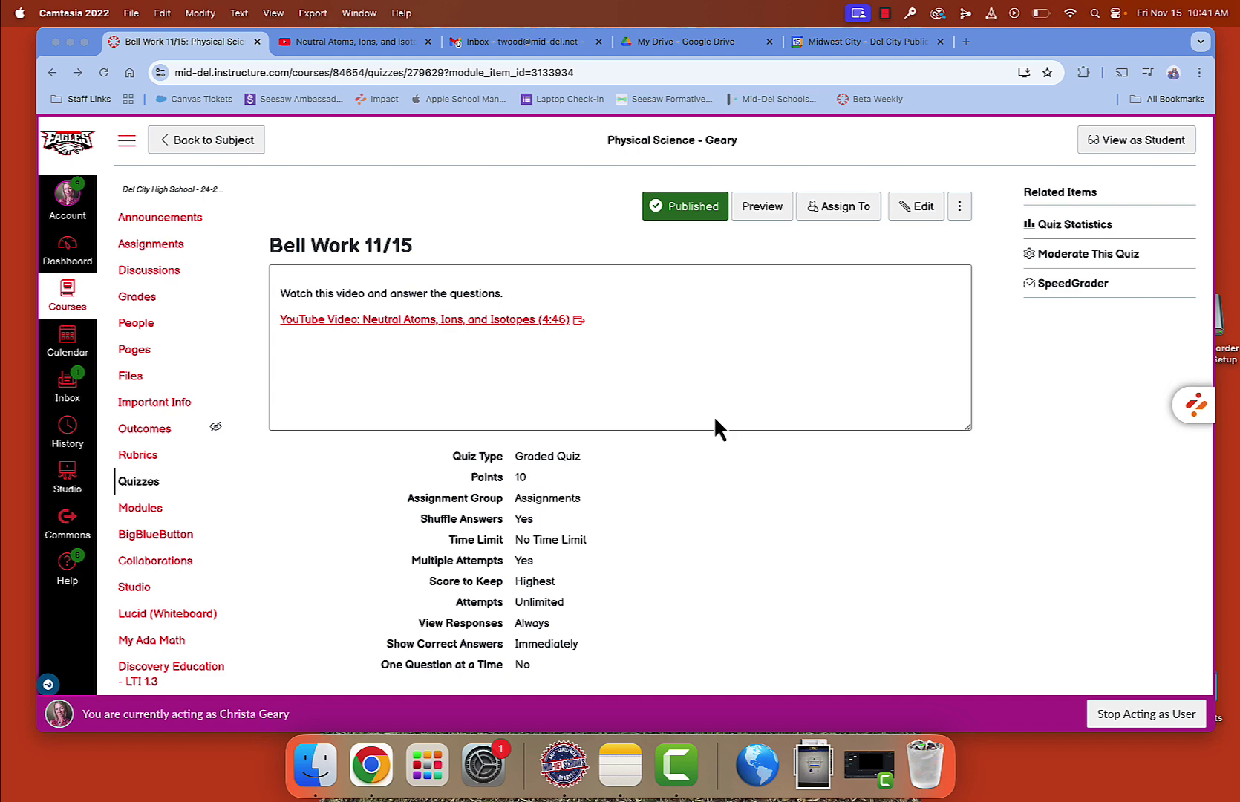
Open the Displays settings and check the Optimize for choices without changing them
left_click(484, 765)
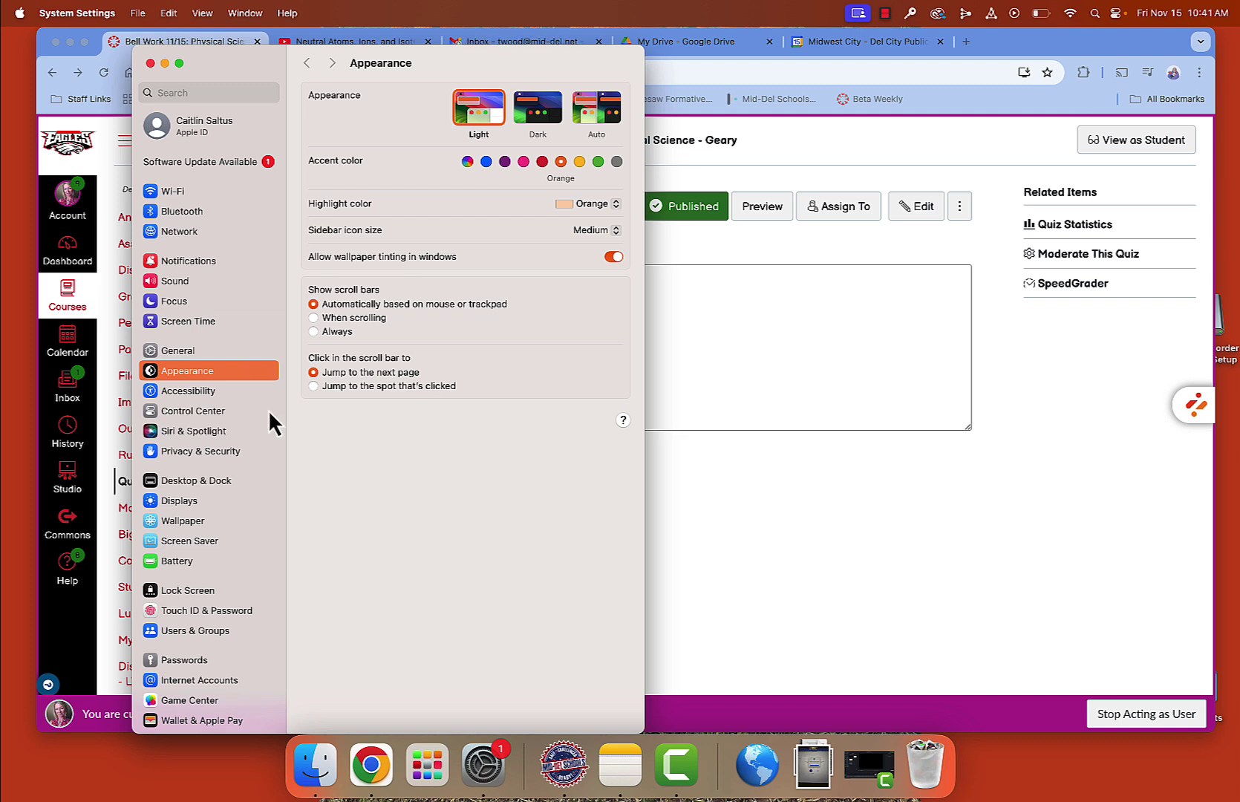
left_click(188, 502)
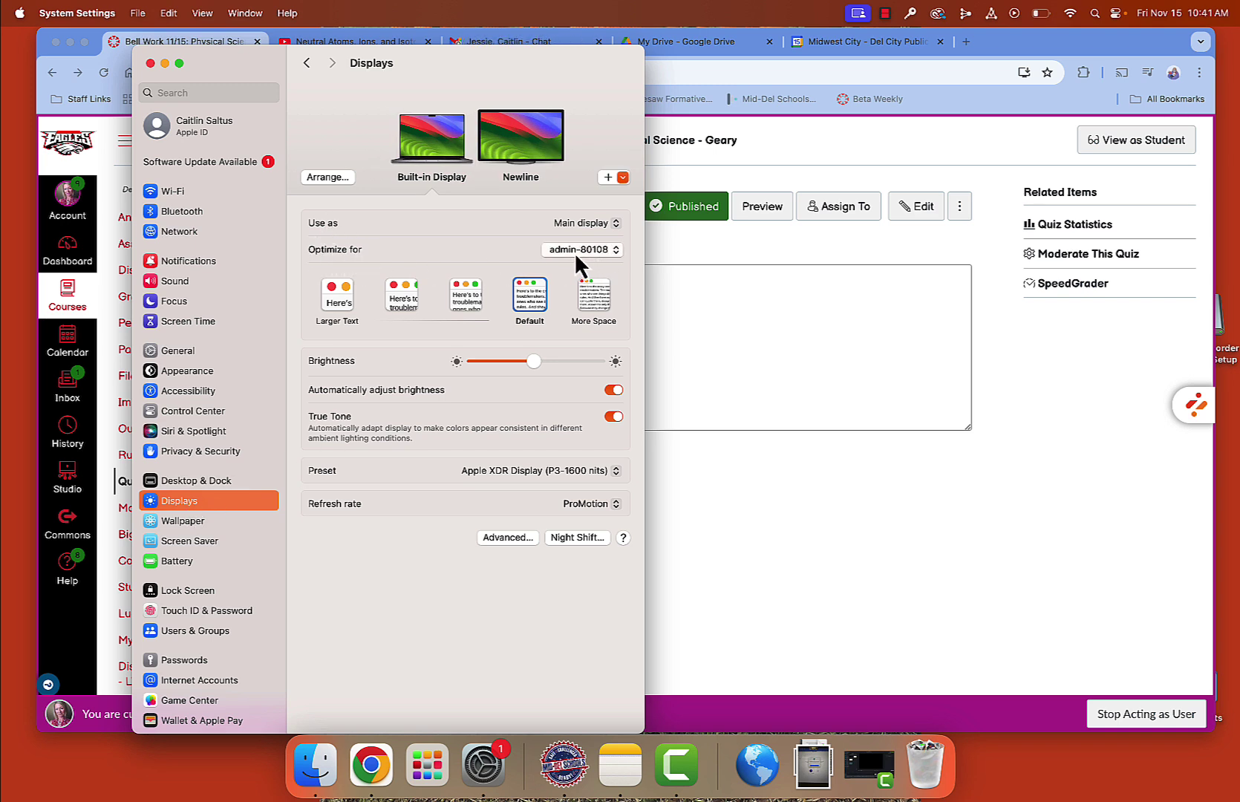
left_click(603, 251)
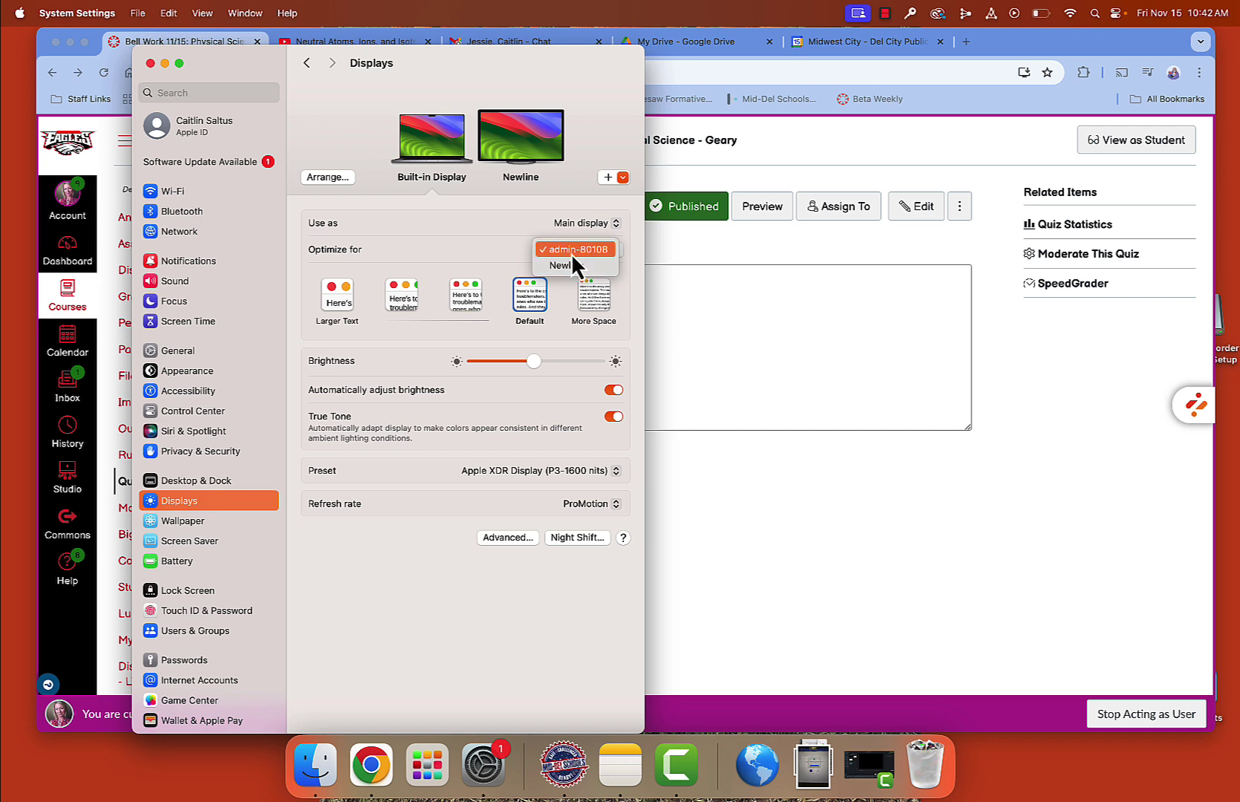
left_click(562, 185)
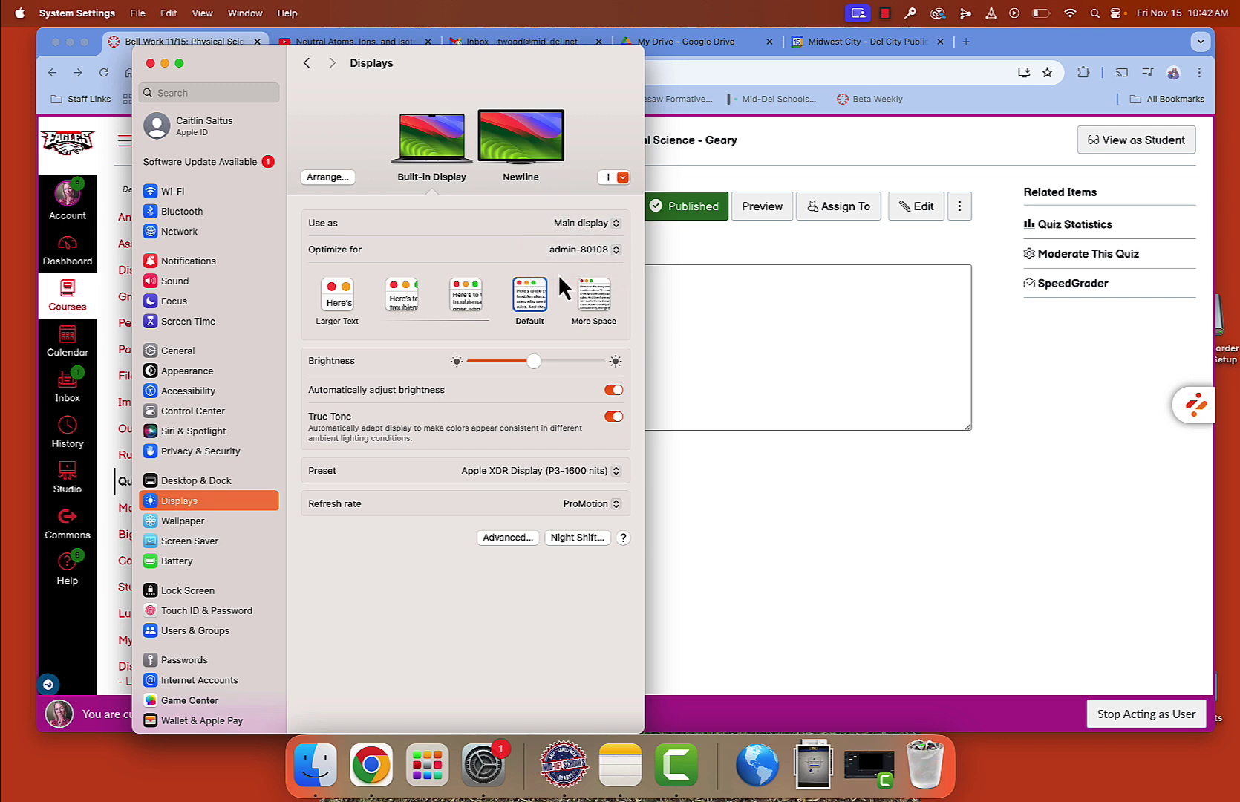
Route sound output to Newline (HDMI) in Sound settings and close System Settings
left_click(187, 281)
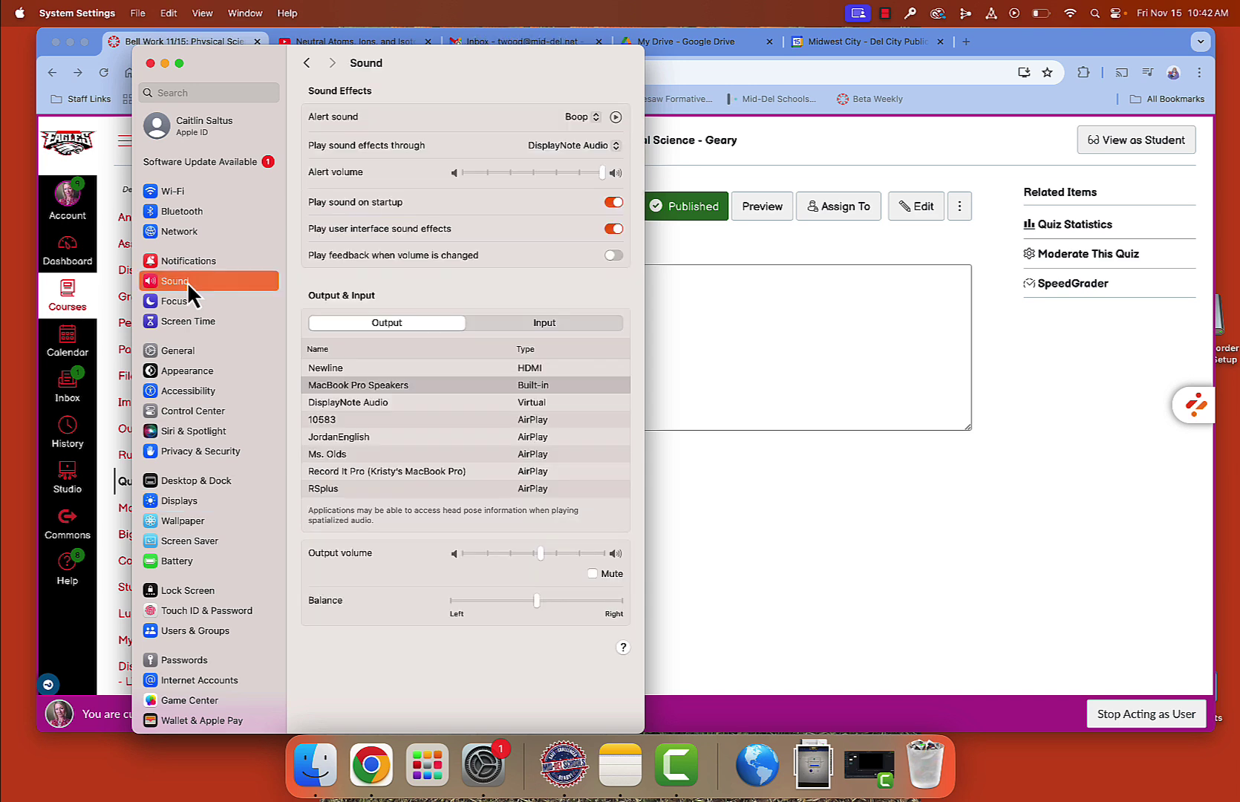
left_click(345, 369)
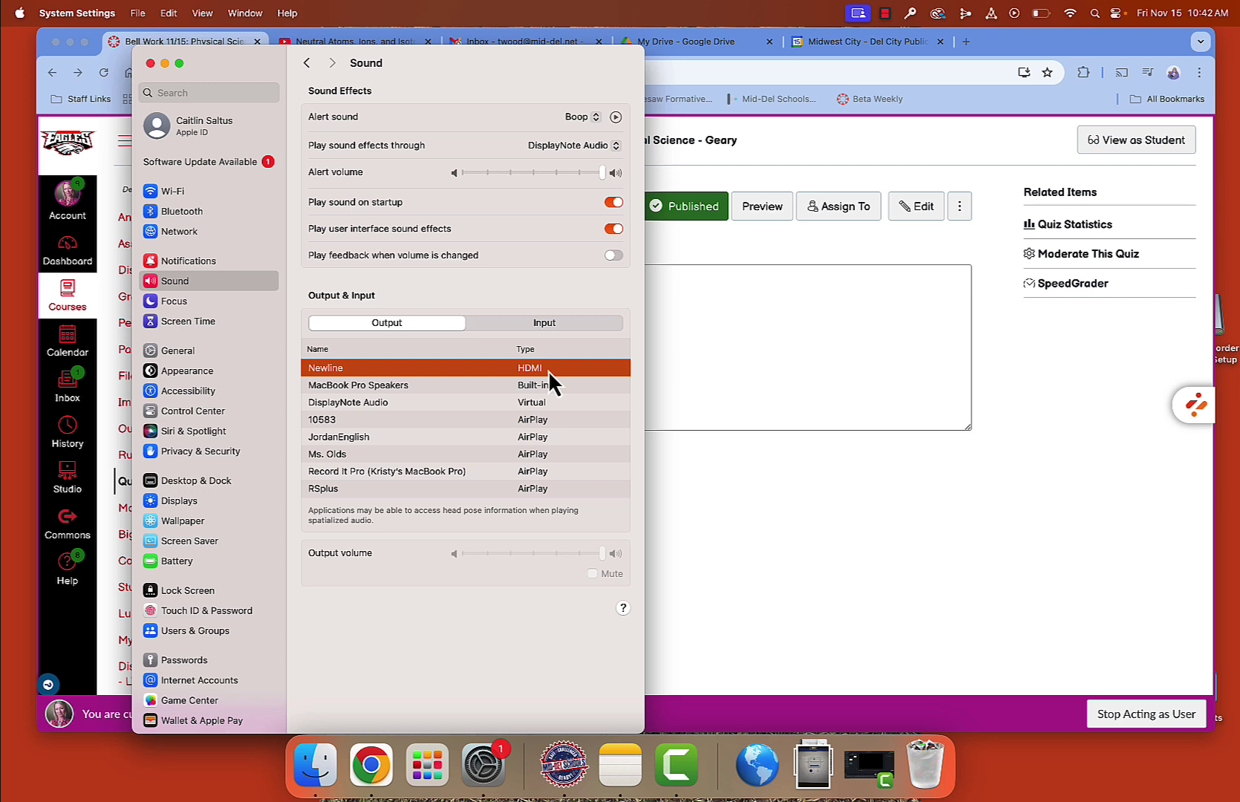
left_click(346, 384)
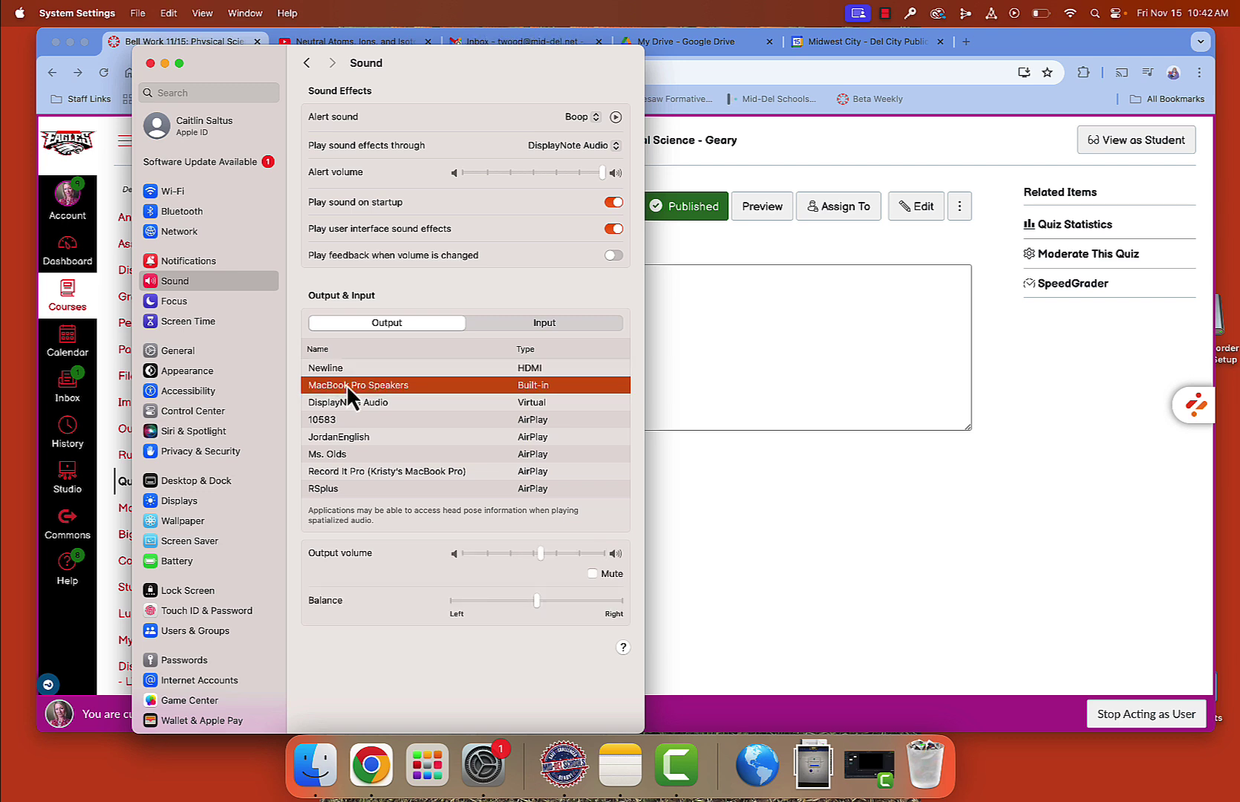
left_click(335, 368)
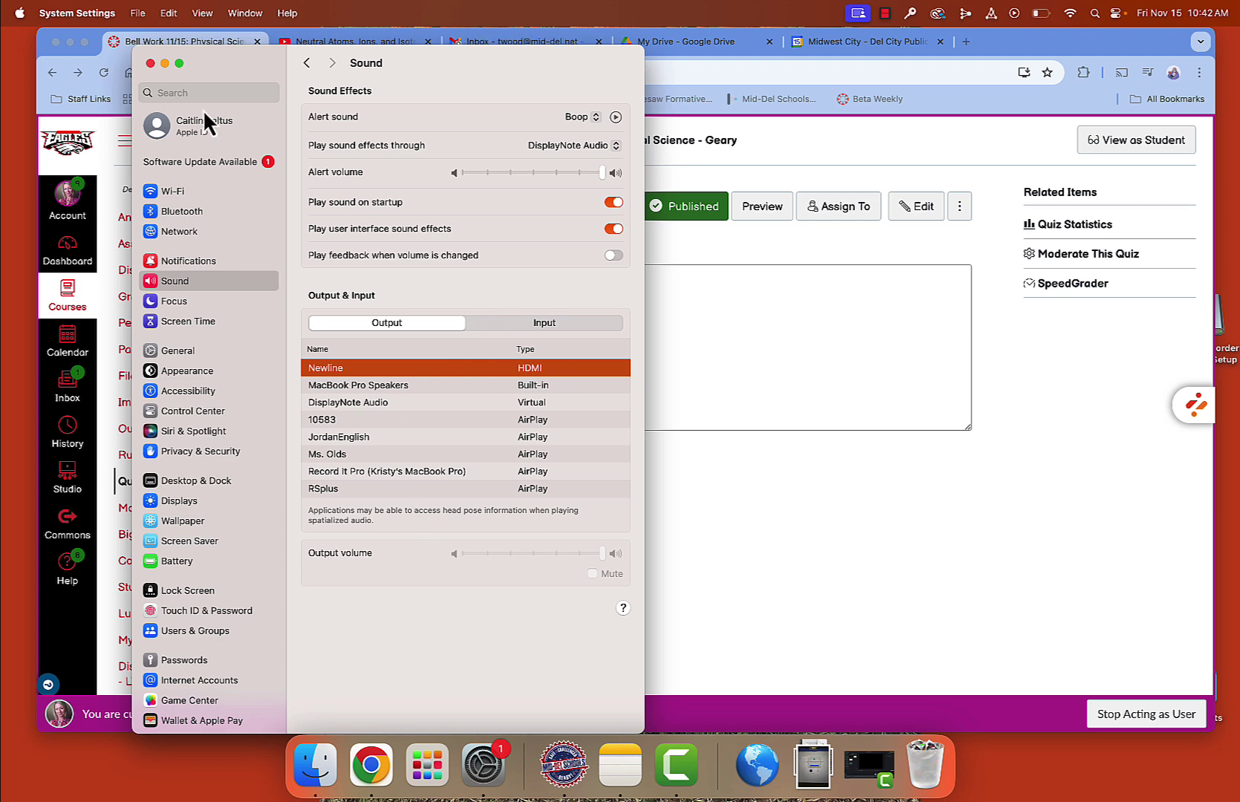
left_click(150, 63)
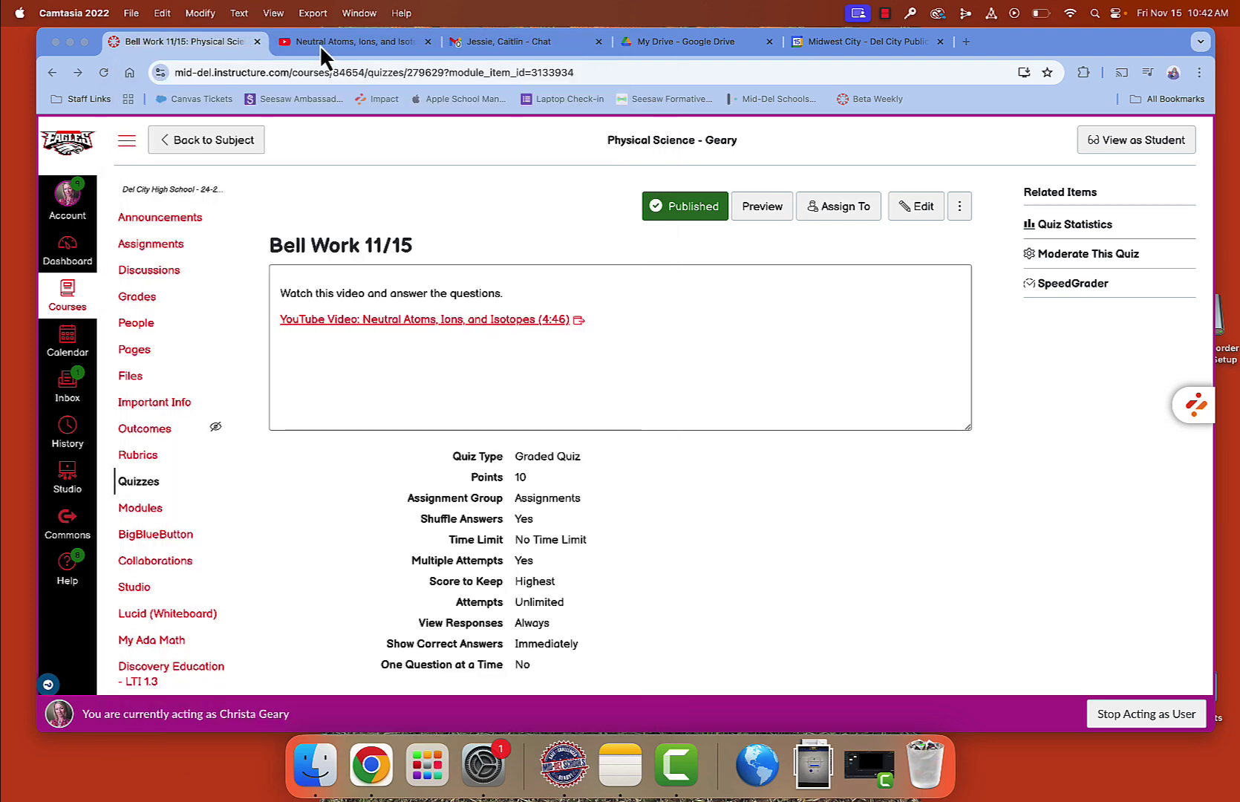
Play the Neutral Atoms video, pause it at 0:03, and reopen System Settings
left_click(320, 44)
left_click(85, 617)
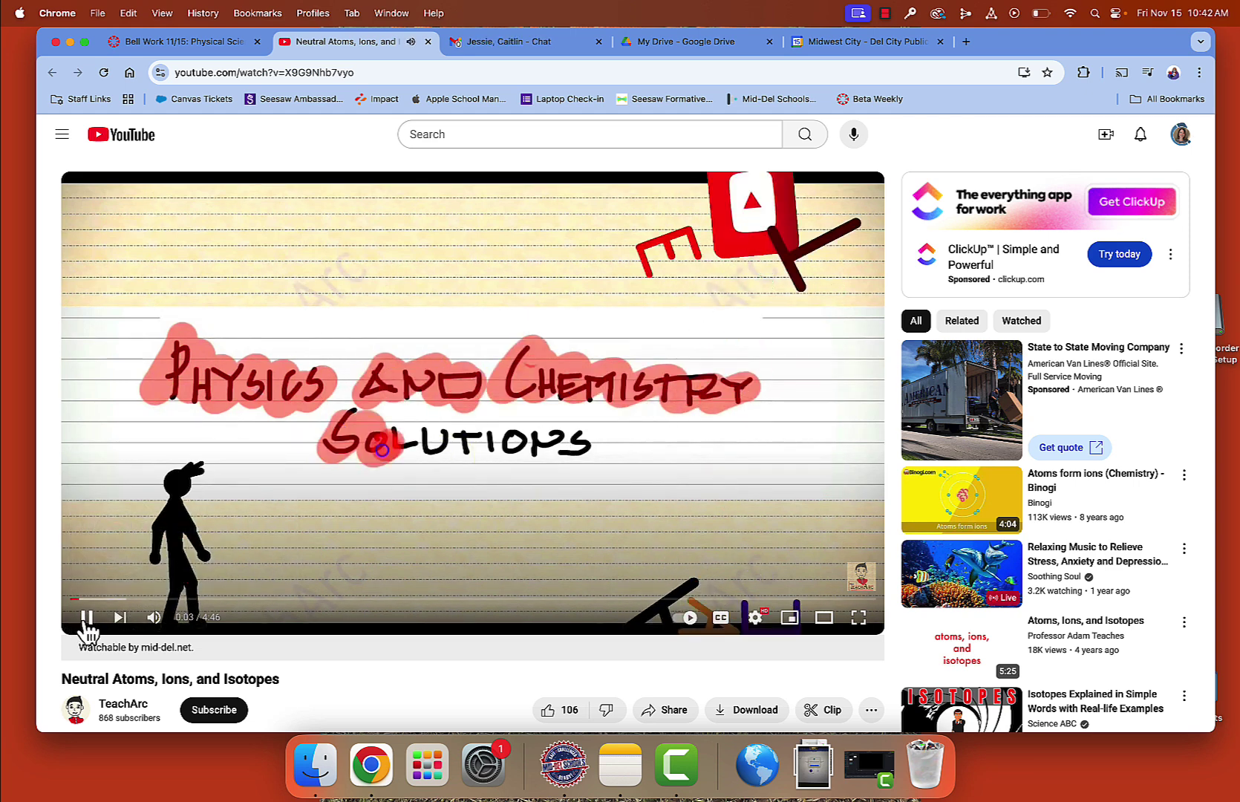
left_click(85, 621)
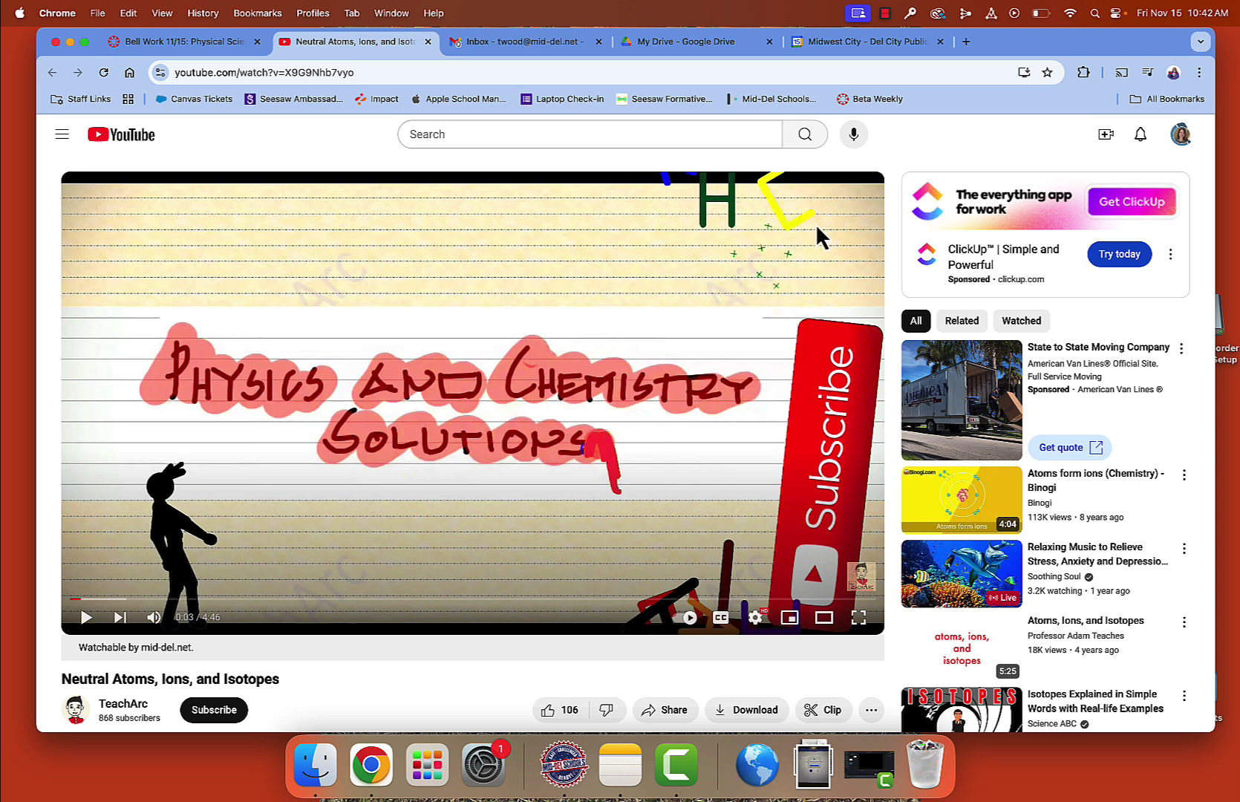
left_click(484, 764)
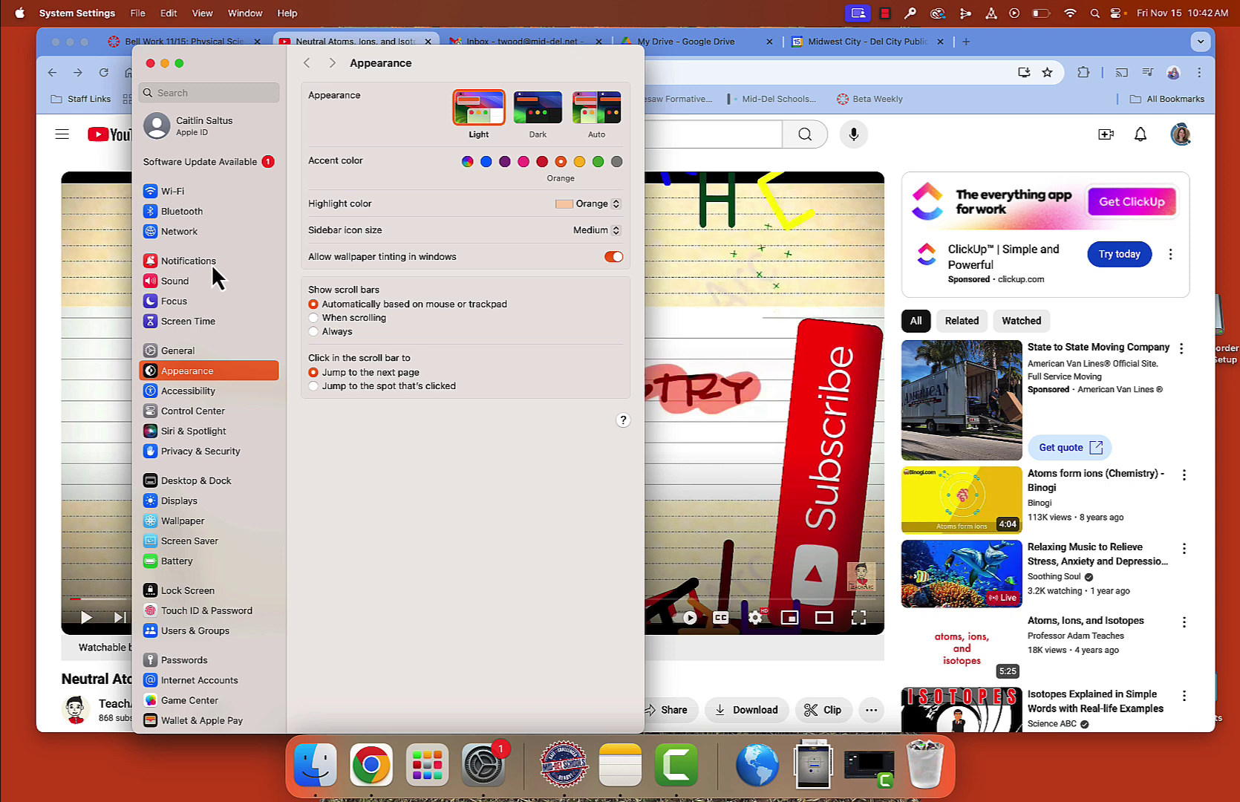
Show the Displays page and the built-in display's Use as options: Main display or Stop Mirroring
left_click(186, 503)
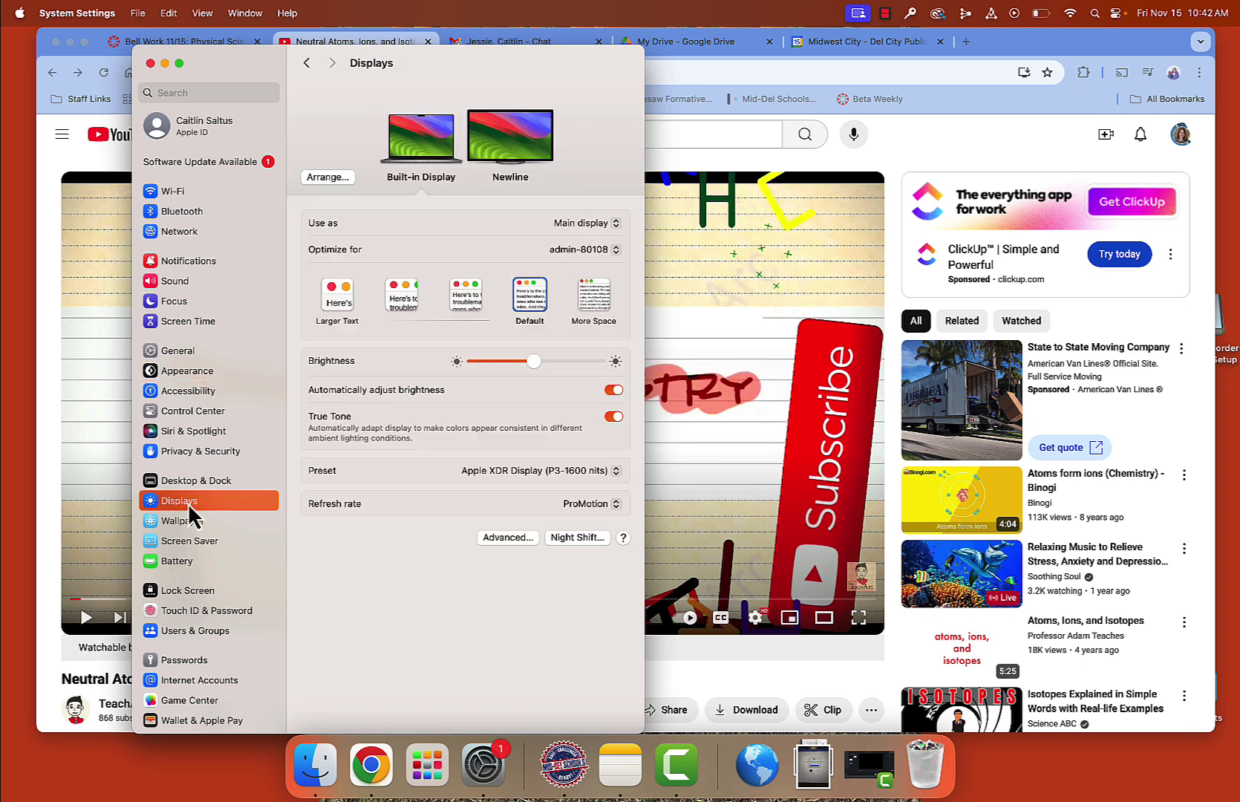
left_click(573, 222)
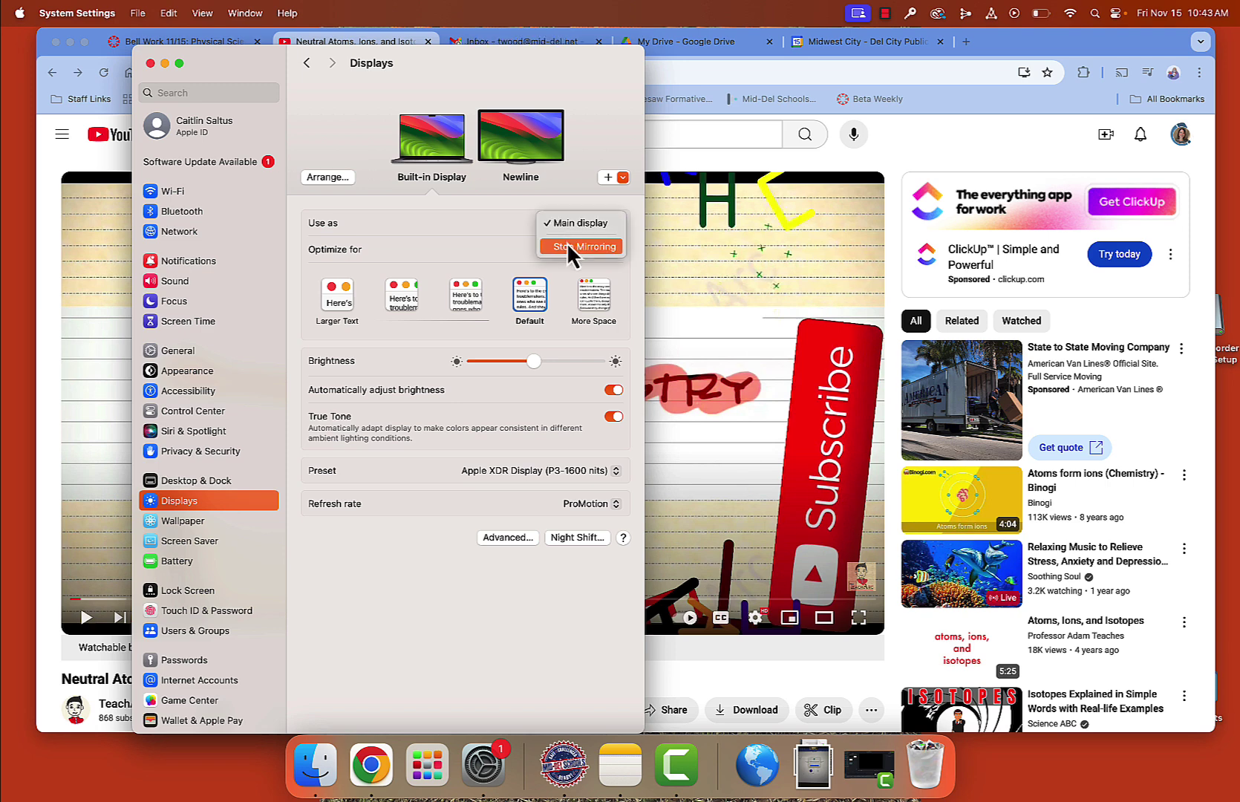